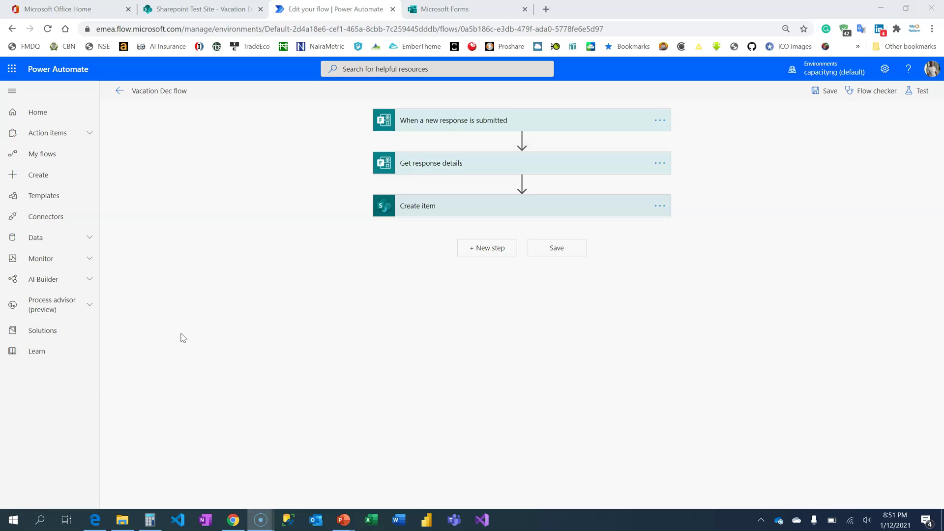
# Switch to the SharePoint Vacation Decision list to see its empty Employee Name column.
pyautogui.click(213, 9)
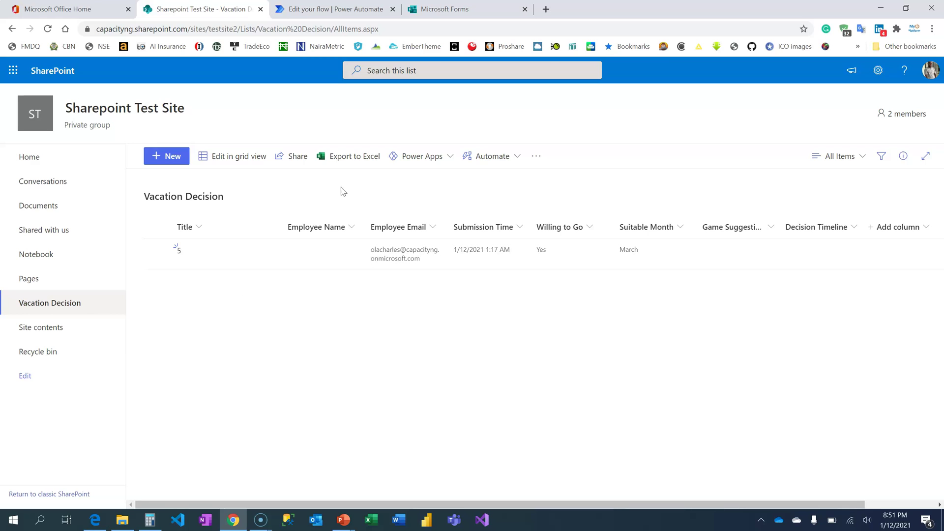
# Check the Vacation Decision form and list, then return to the Vacation Dec flow editor.
pyautogui.click(445, 9)
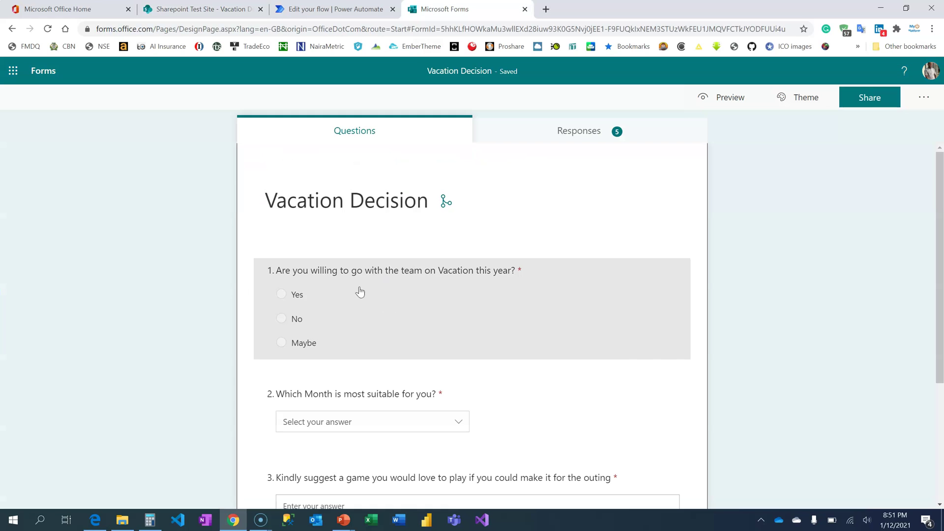
pyautogui.click(217, 9)
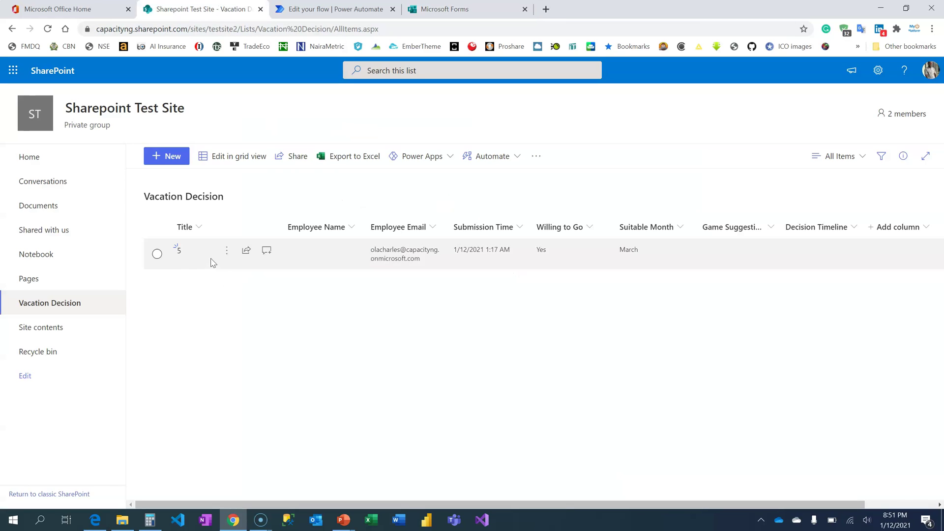
pyautogui.click(350, 7)
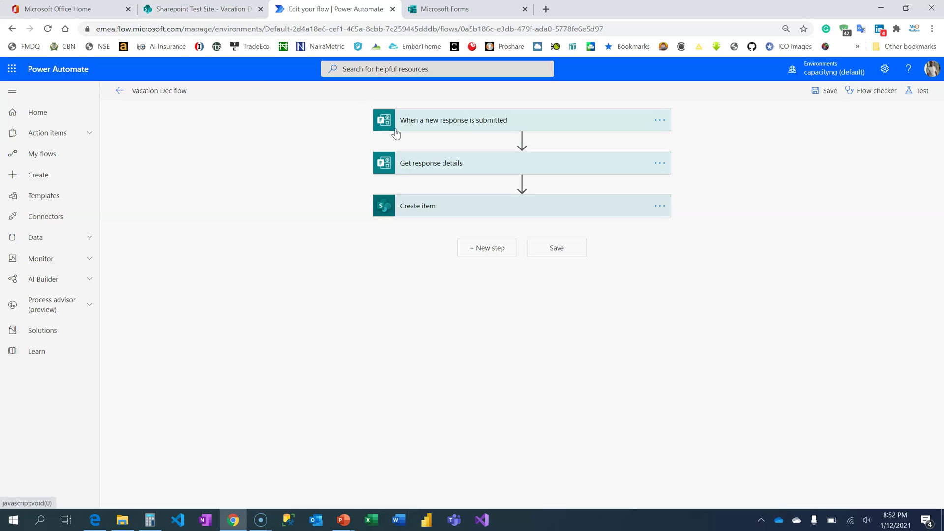
# Review the Vacation Decision form and list entries again, then go back to the flow editor.
pyautogui.click(445, 9)
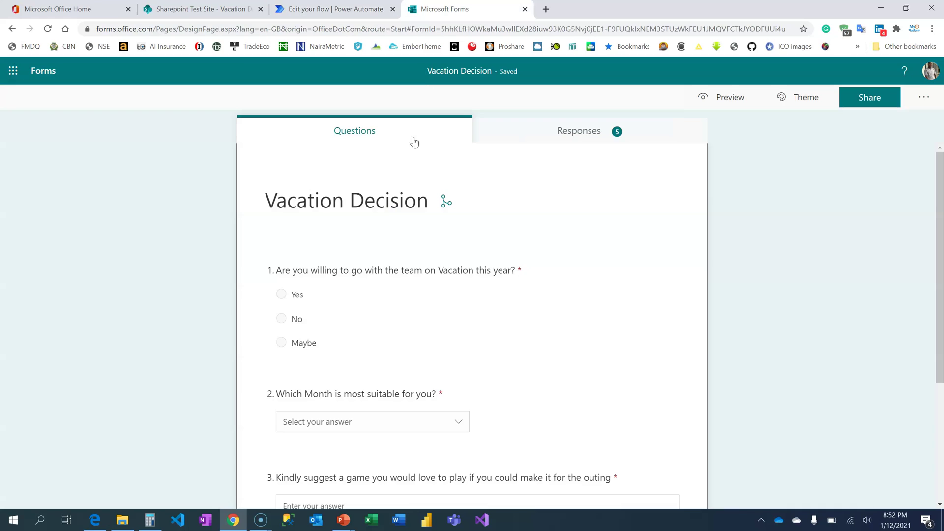
pyautogui.click(226, 8)
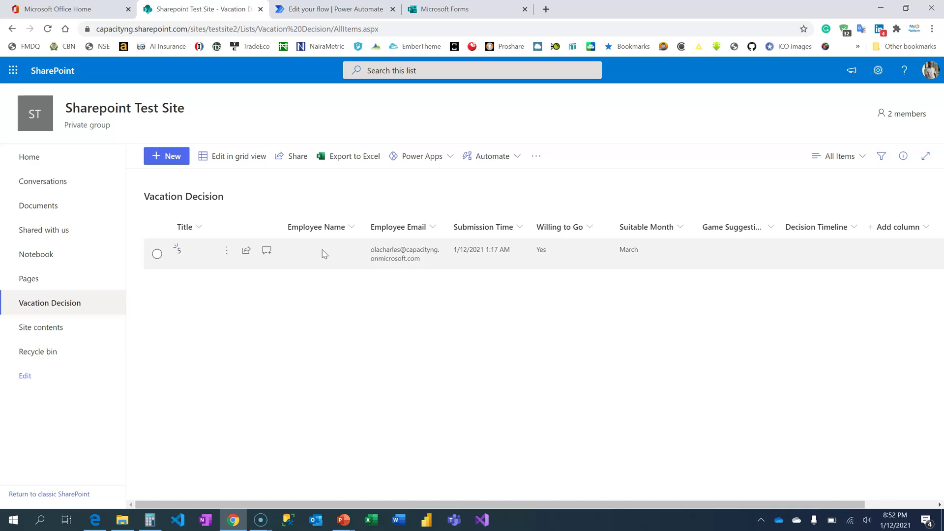
pyautogui.hotkey('ctrl', 'Tab')
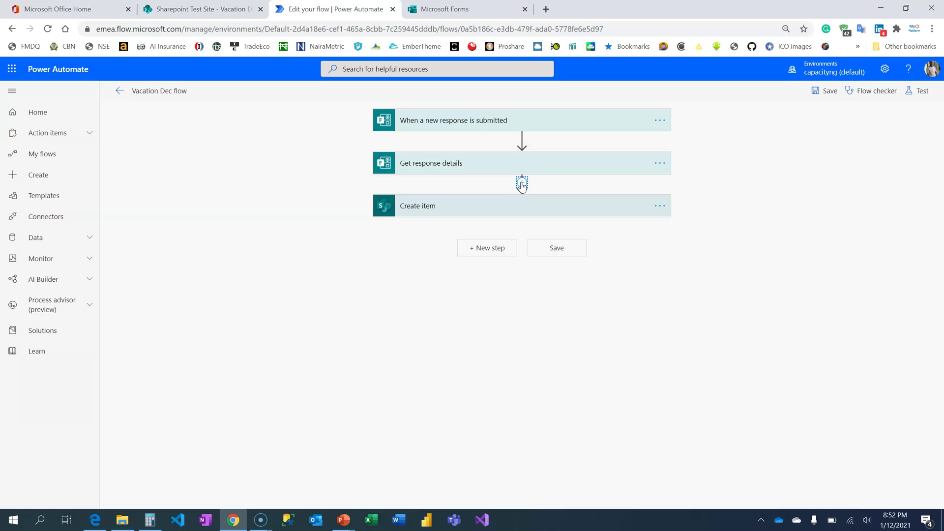
# Insert an Office 365 Users Get user profile (V2) action before Create item.
pyautogui.click(522, 185)
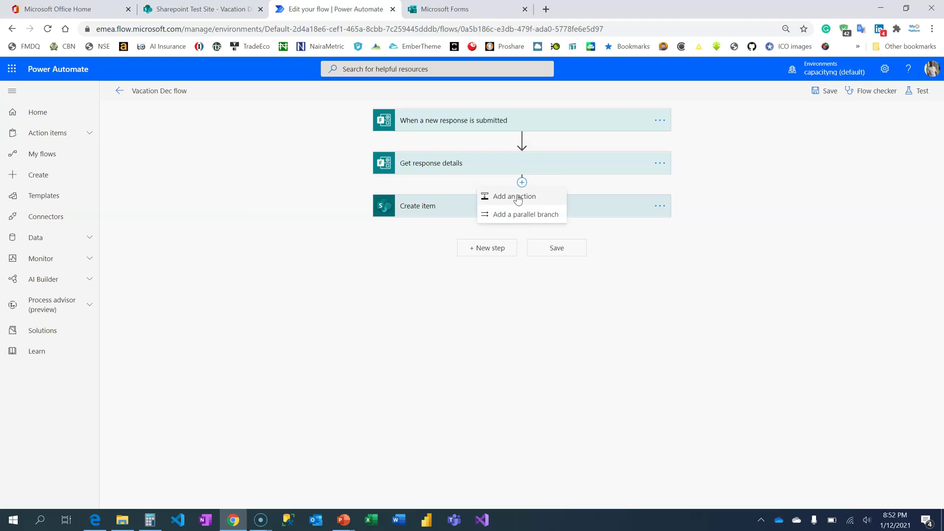
pyautogui.click(520, 195)
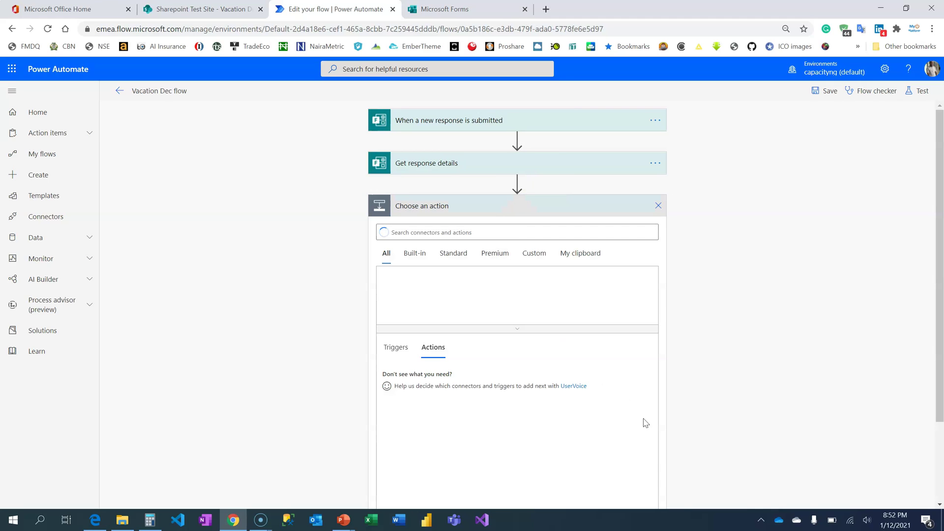
pyautogui.write('get')
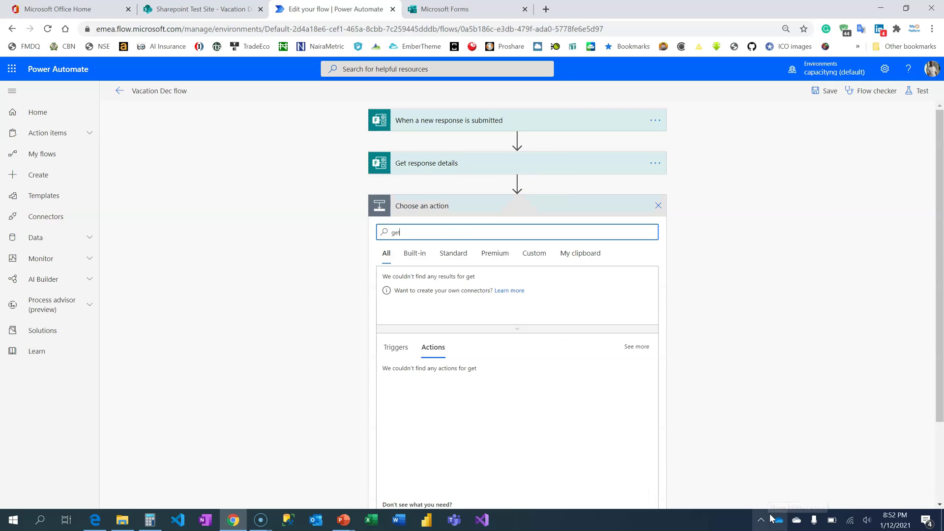
pyautogui.write(' user profile')
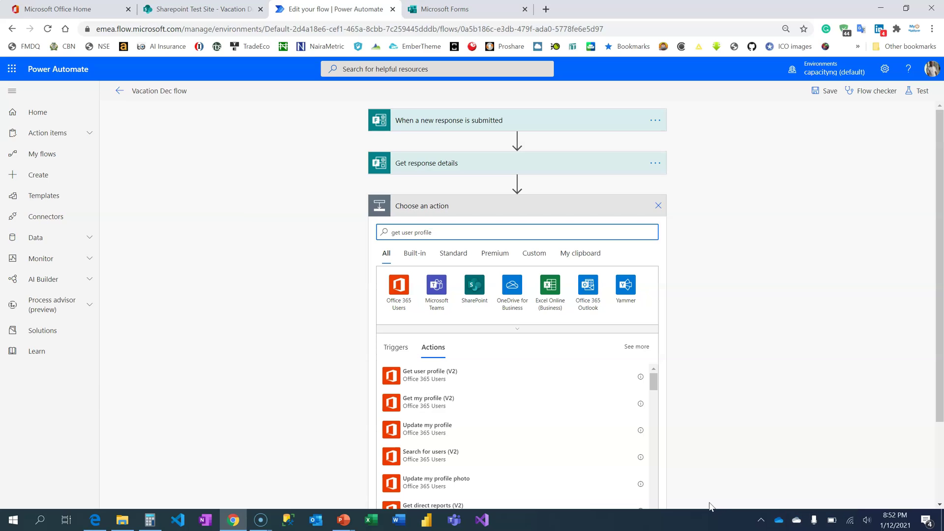
pyautogui.click(431, 379)
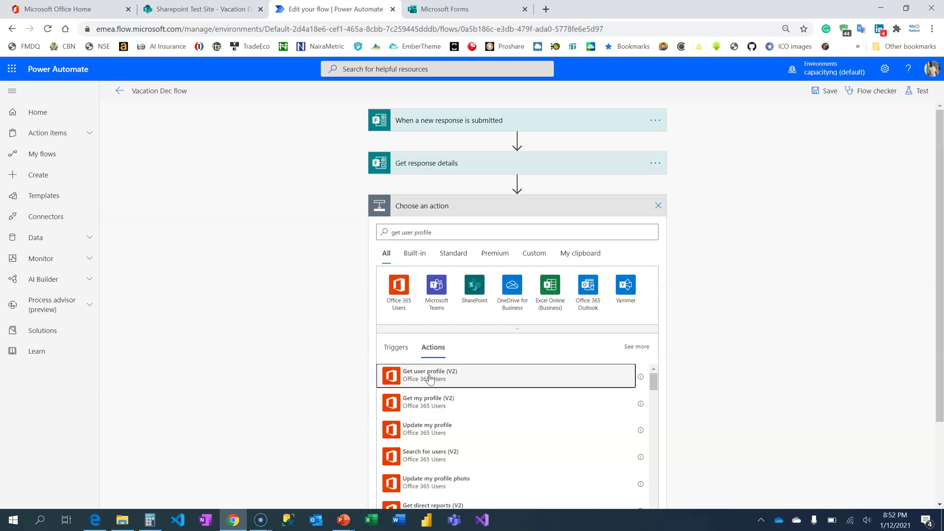
pyautogui.click(430, 378)
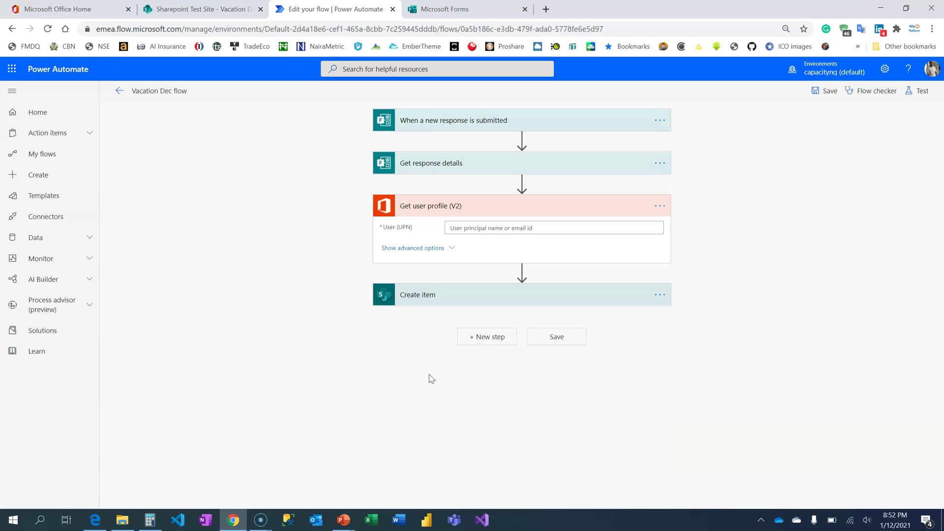
# Set Get user profile (V2) User (UPN) to Responders' Email and expand Create item.
pyautogui.click(464, 227)
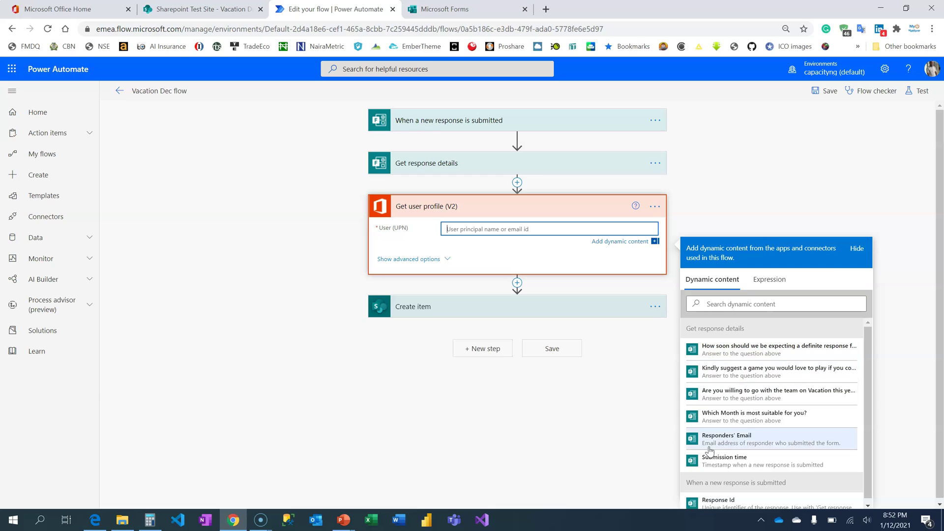
pyautogui.click(745, 439)
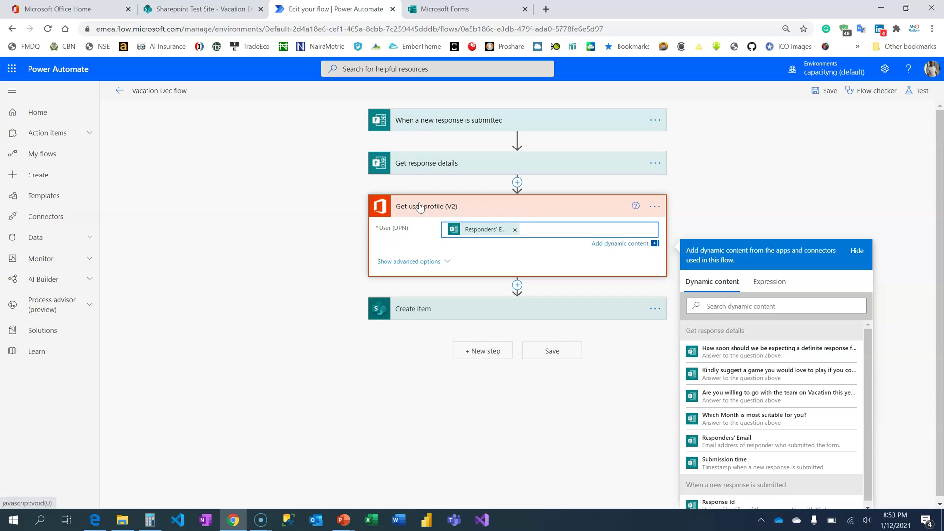
pyautogui.scroll(-1, 756, 394)
pyautogui.scroll(-1, 756, 394)
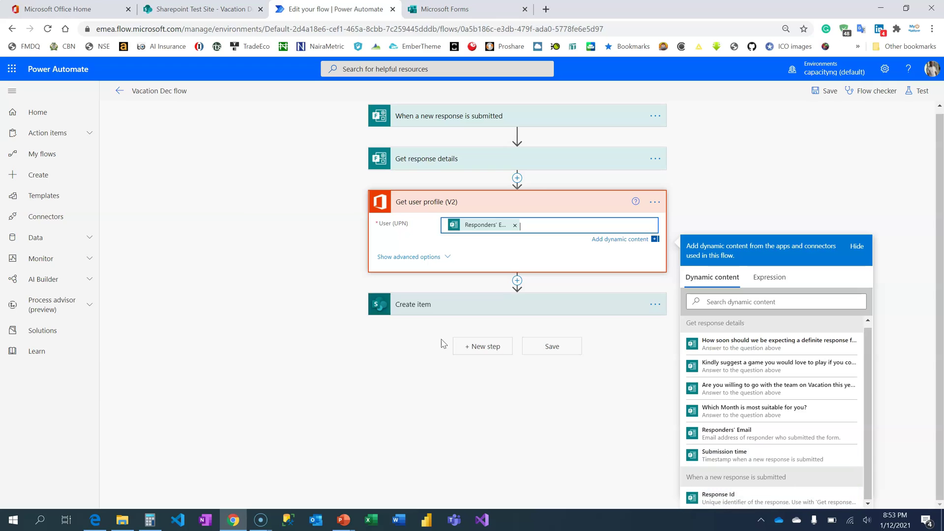
pyautogui.click(458, 305)
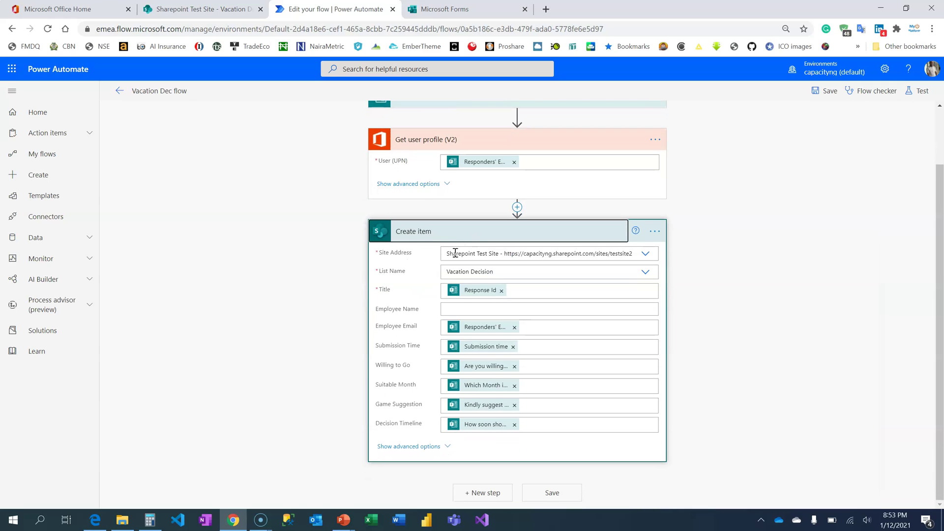
# Fill Create item's Employee Name with the profile's Display Name and save the flow.
pyautogui.click(462, 308)
pyautogui.scroll(-2, 844, 301)
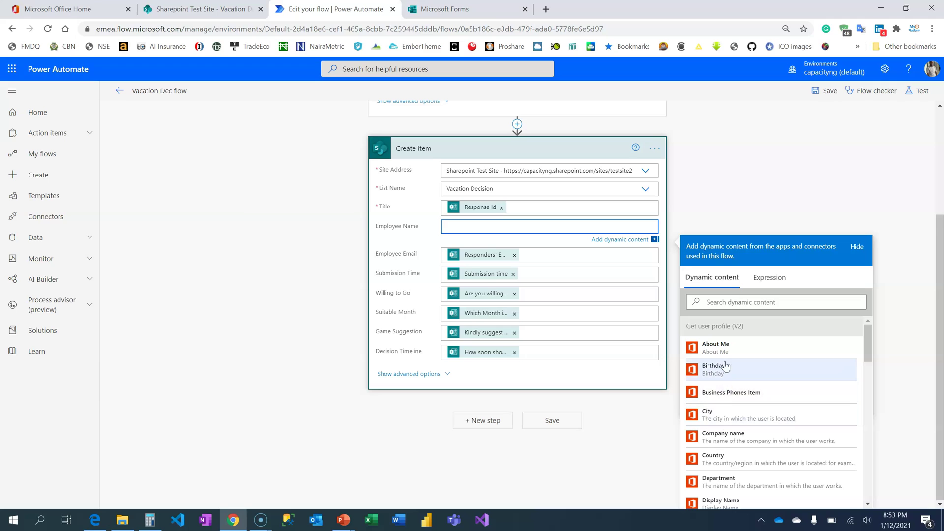
pyautogui.scroll(-1, 735, 407)
pyautogui.scroll(-3, 736, 407)
pyautogui.scroll(2, 713, 398)
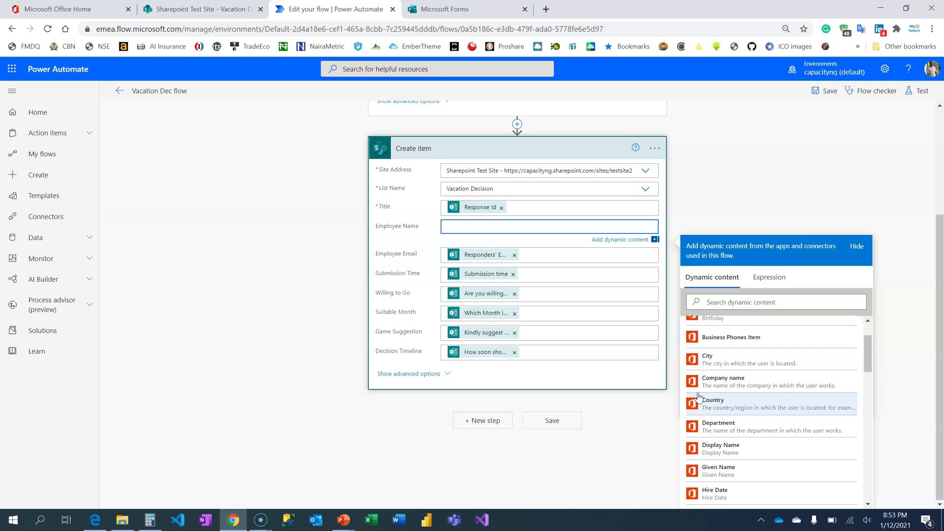
pyautogui.scroll(3, 696, 388)
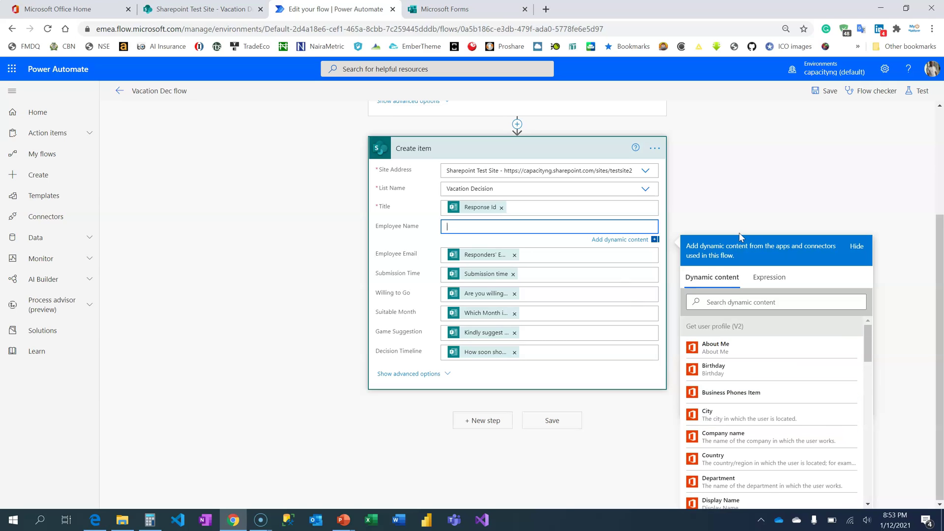
pyautogui.scroll(3, 739, 232)
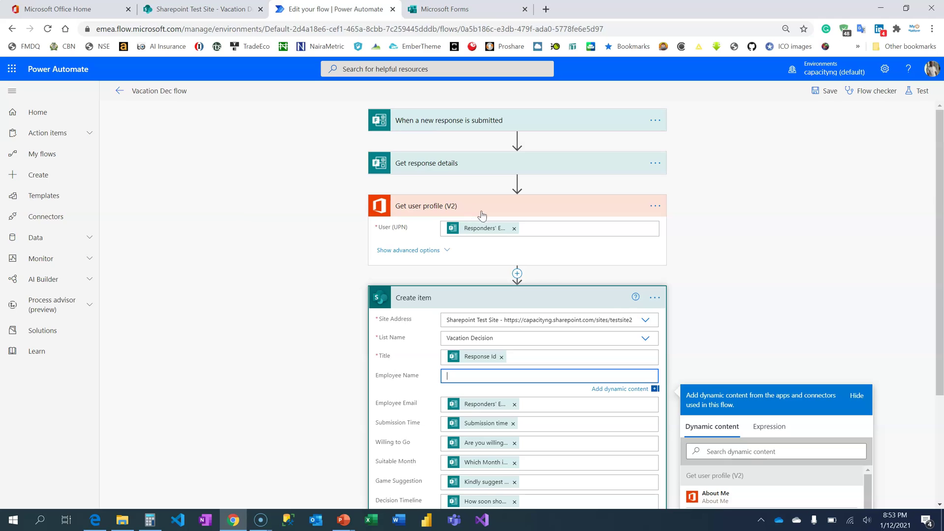
pyautogui.scroll(-3, 610, 255)
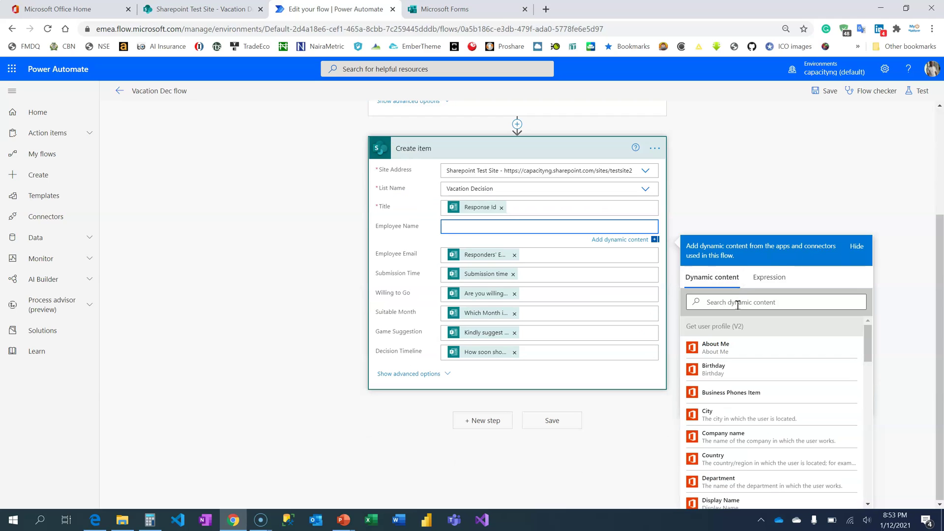
pyautogui.click(738, 305)
pyautogui.write('dis')
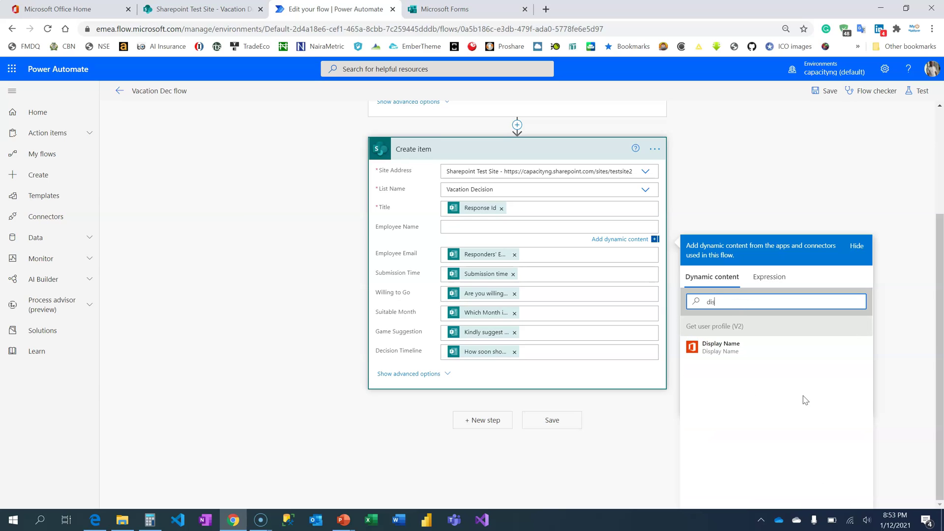
pyautogui.write('pl')
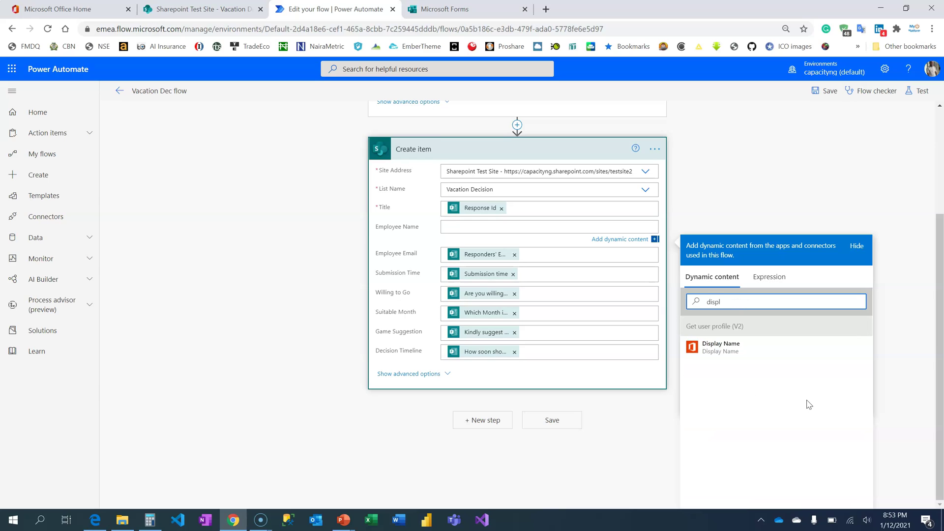
pyautogui.click(748, 352)
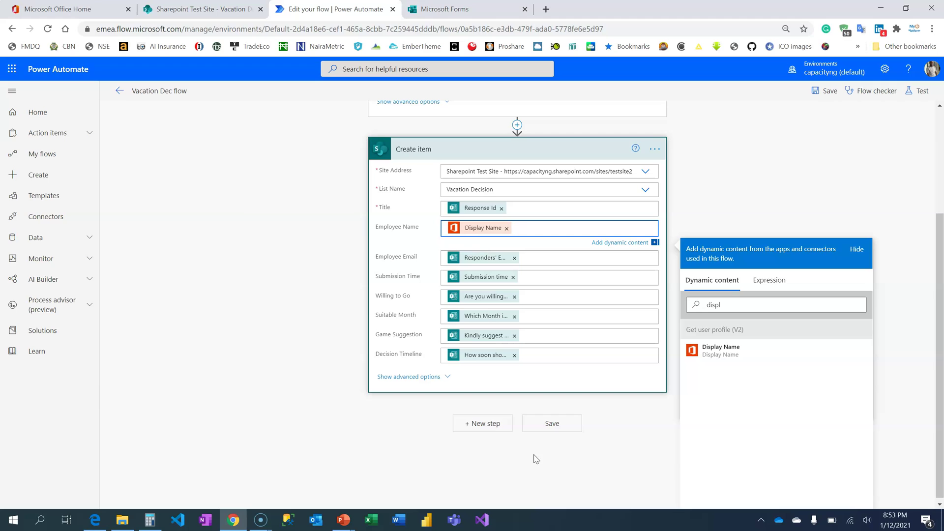
pyautogui.click(552, 424)
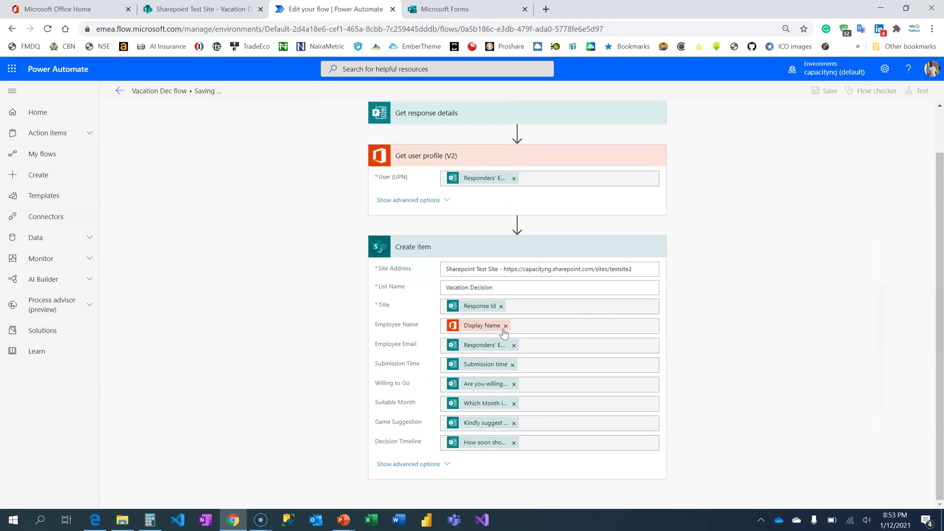
pyautogui.click(467, 9)
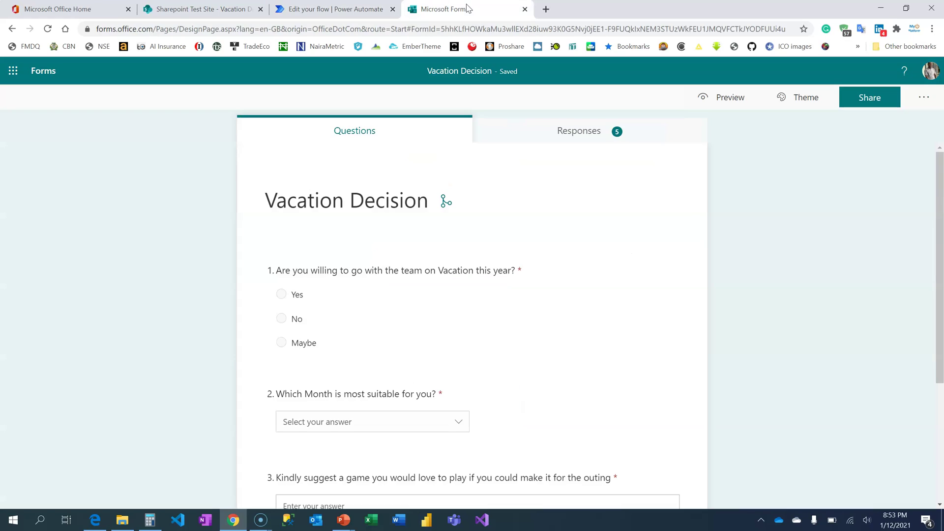
# Submit a preview form response of Maybe and 5 days, then view the SharePoint list.
pyautogui.click(733, 97)
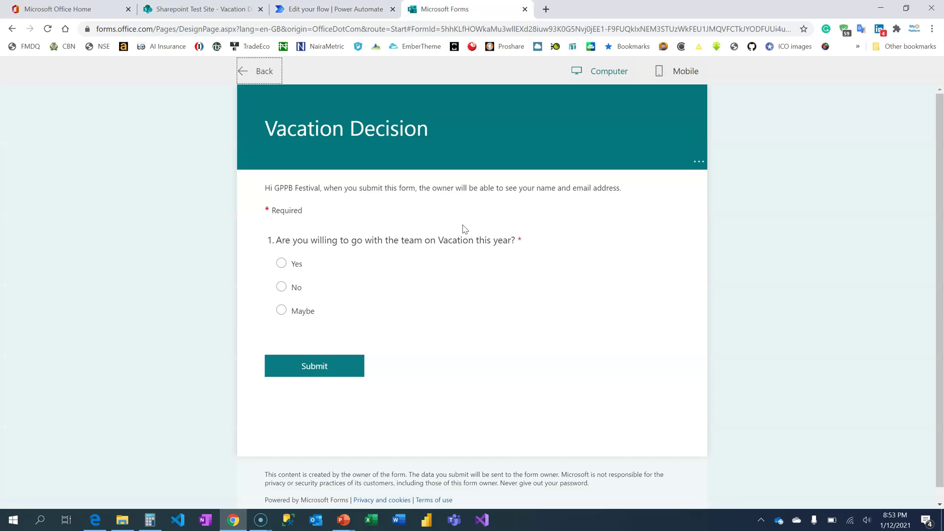
pyautogui.click(304, 314)
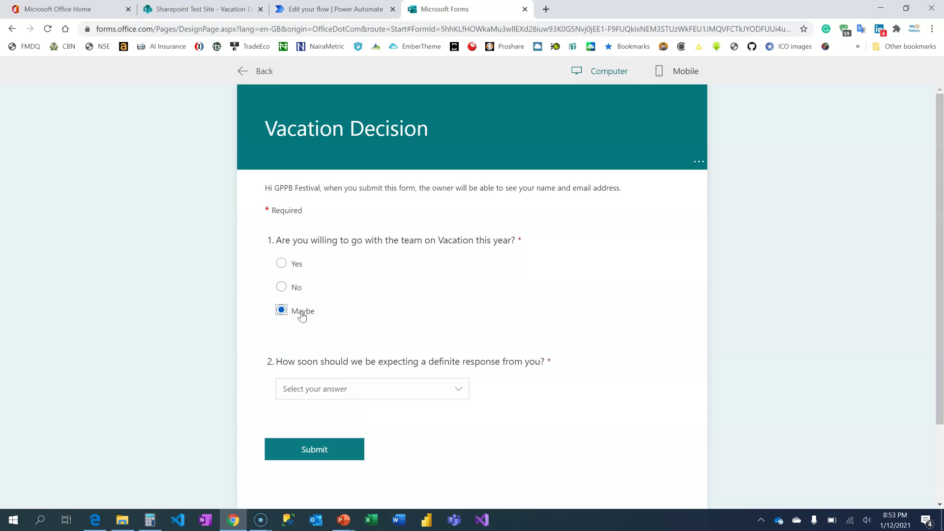
pyautogui.click(358, 395)
pyautogui.click(330, 434)
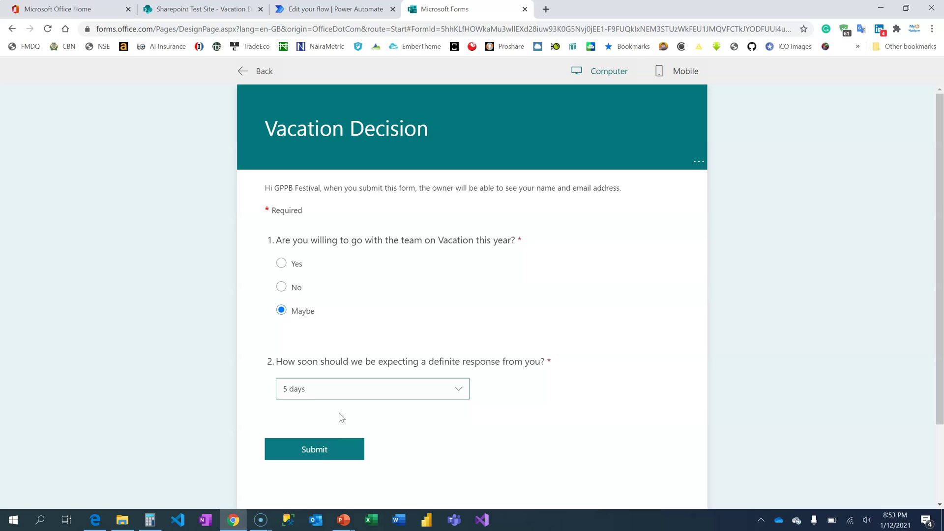
pyautogui.click(309, 451)
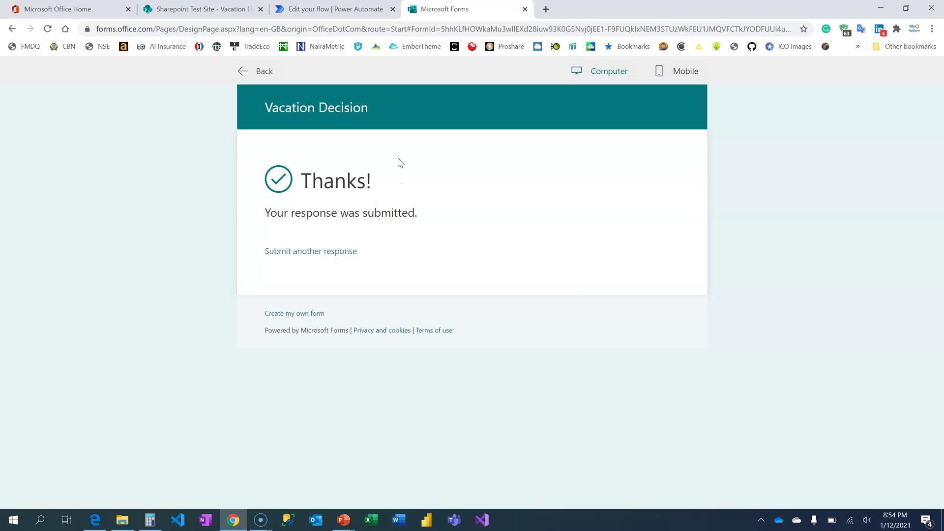
pyautogui.click(226, 9)
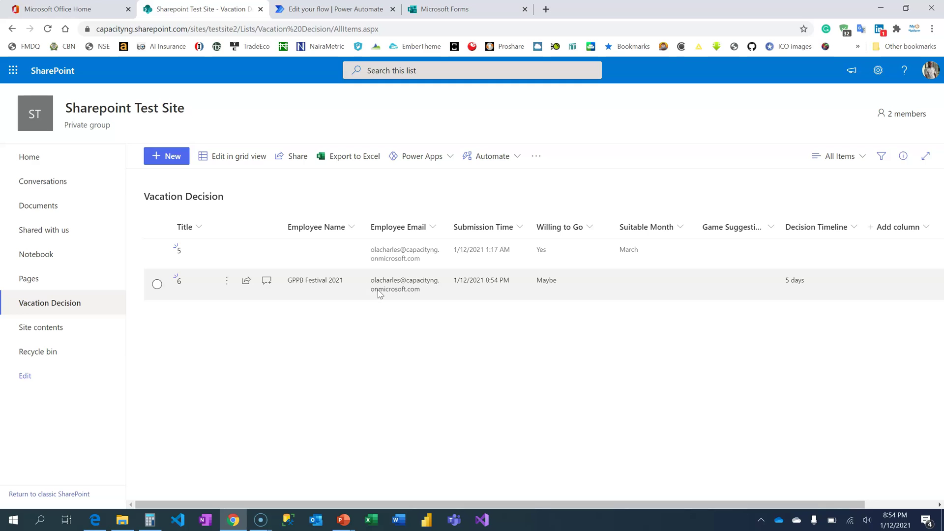
# Collapse the Create item step and start a new blank Vacation Decision form response.
pyautogui.click(327, 9)
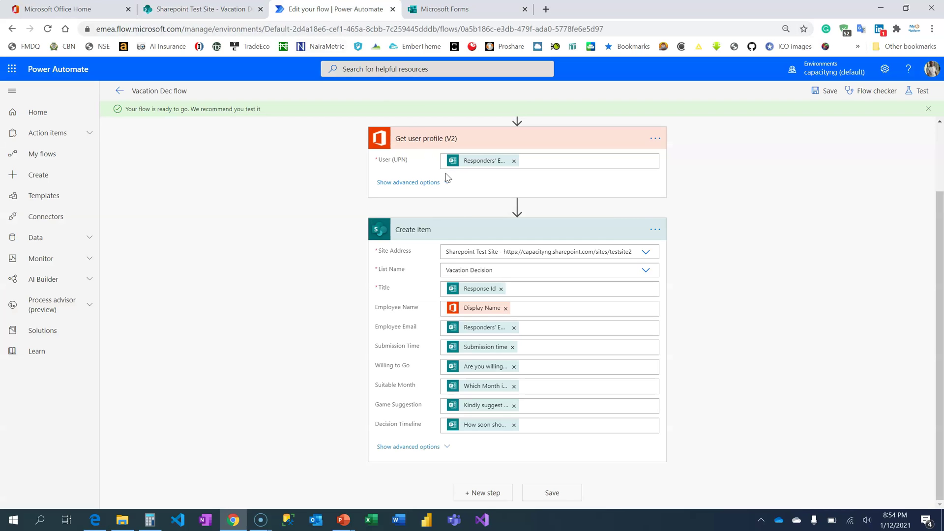
pyautogui.click(474, 231)
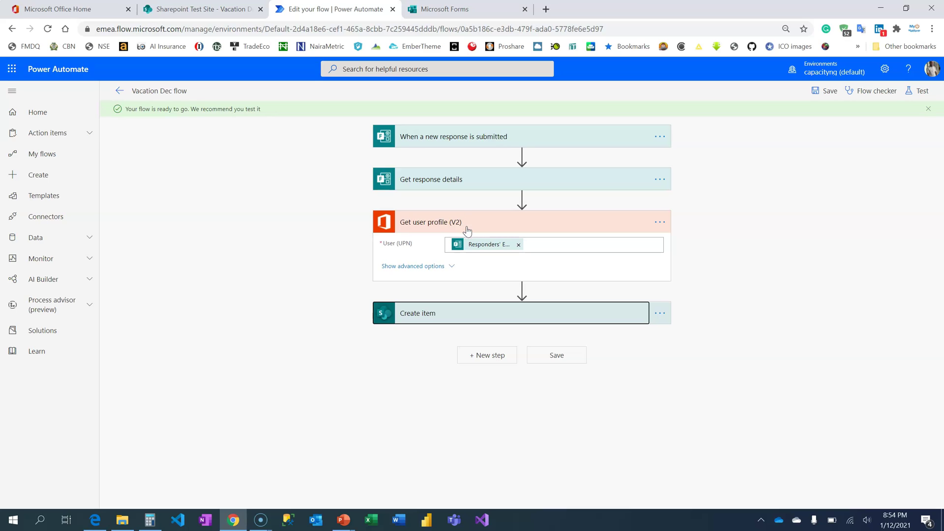
pyautogui.click(453, 10)
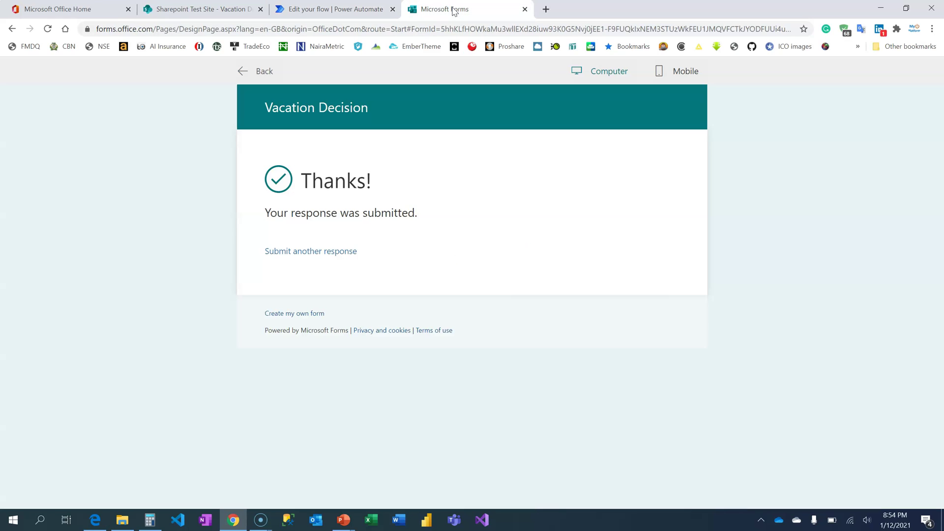
pyautogui.click(319, 253)
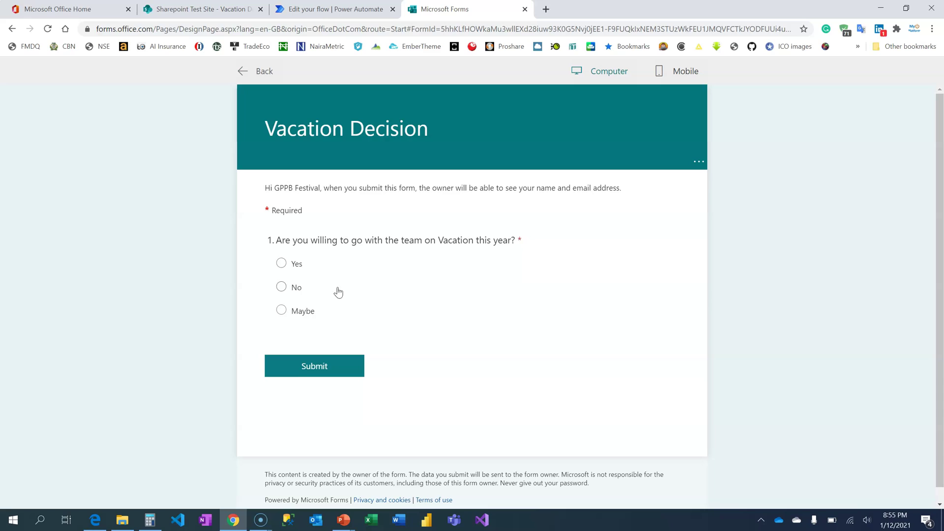